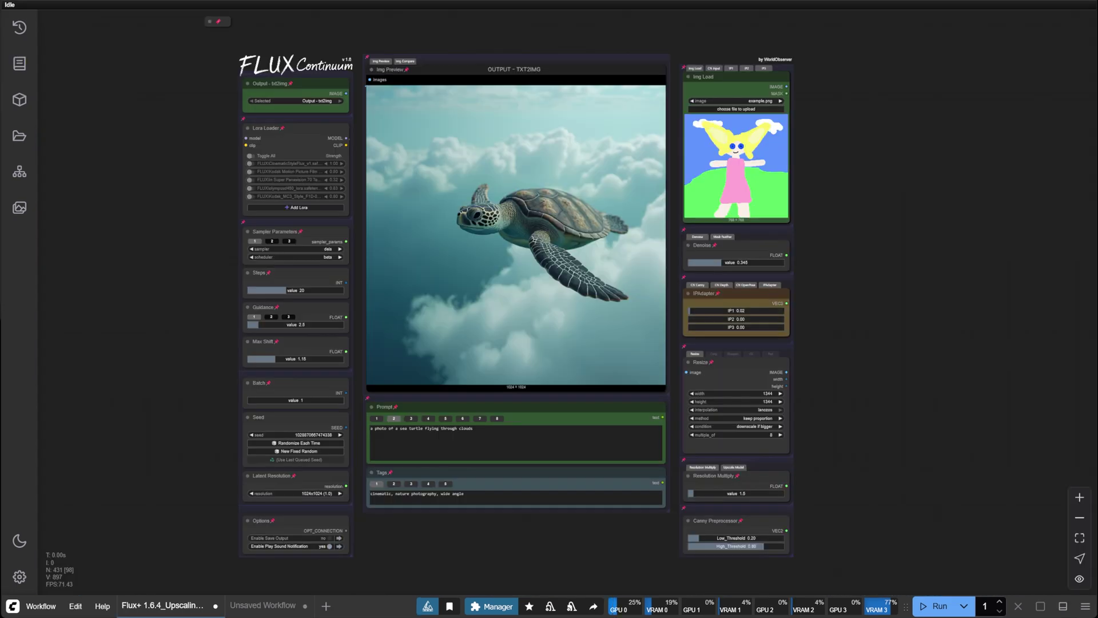
Step: Copy the generated sea turtle image and paste it into the Img Load node, replacing the cartoon example
right_click(504, 252)
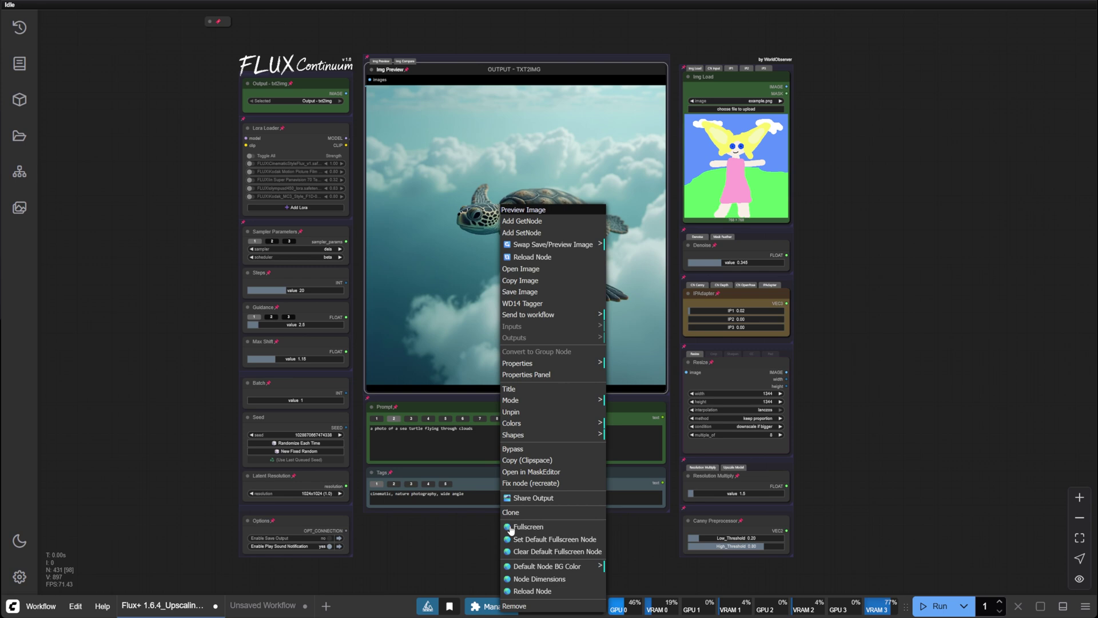
right_click(731, 158)
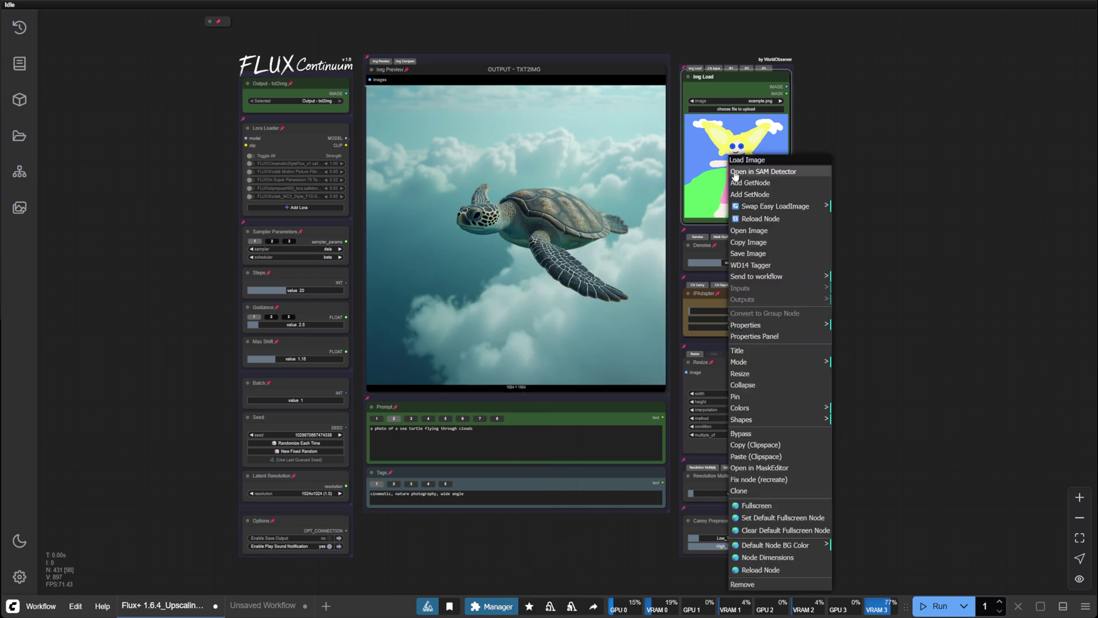
left_click(744, 456)
left_click(300, 100)
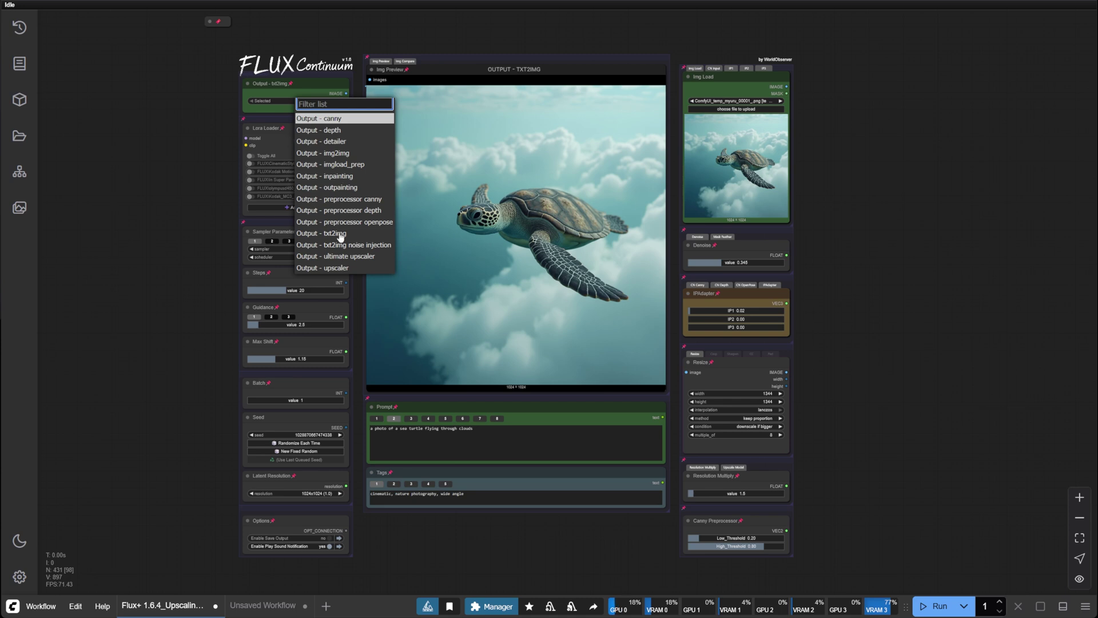
Step: Choose 'Output - upscaler' and open the Upscale Model node's model_name list
left_click(343, 268)
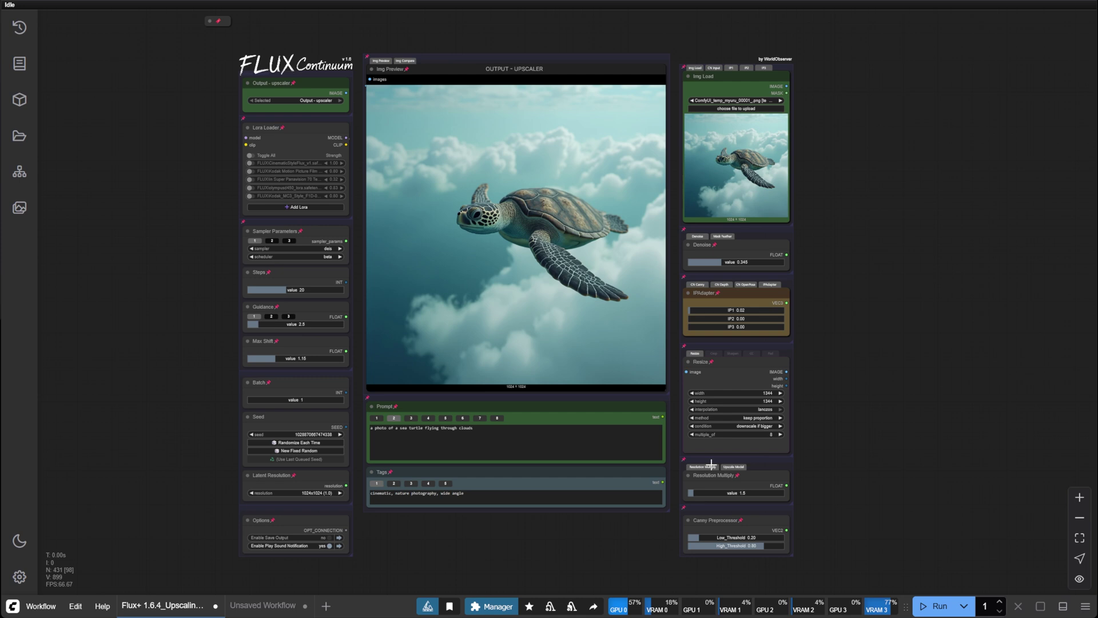
left_click(730, 466)
left_click(731, 466)
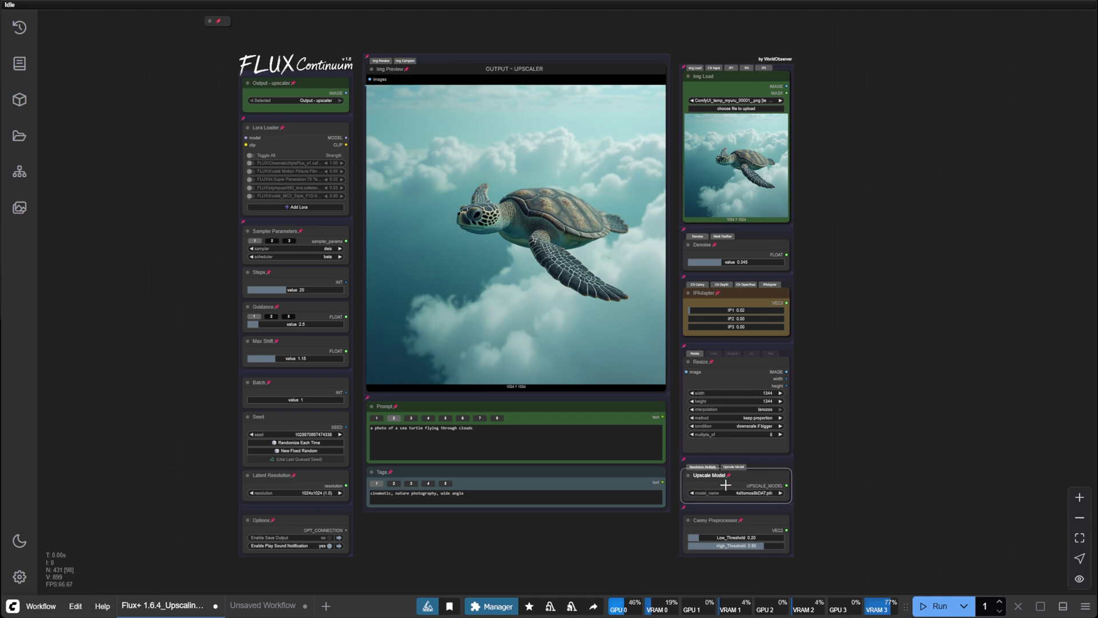
left_click(757, 493)
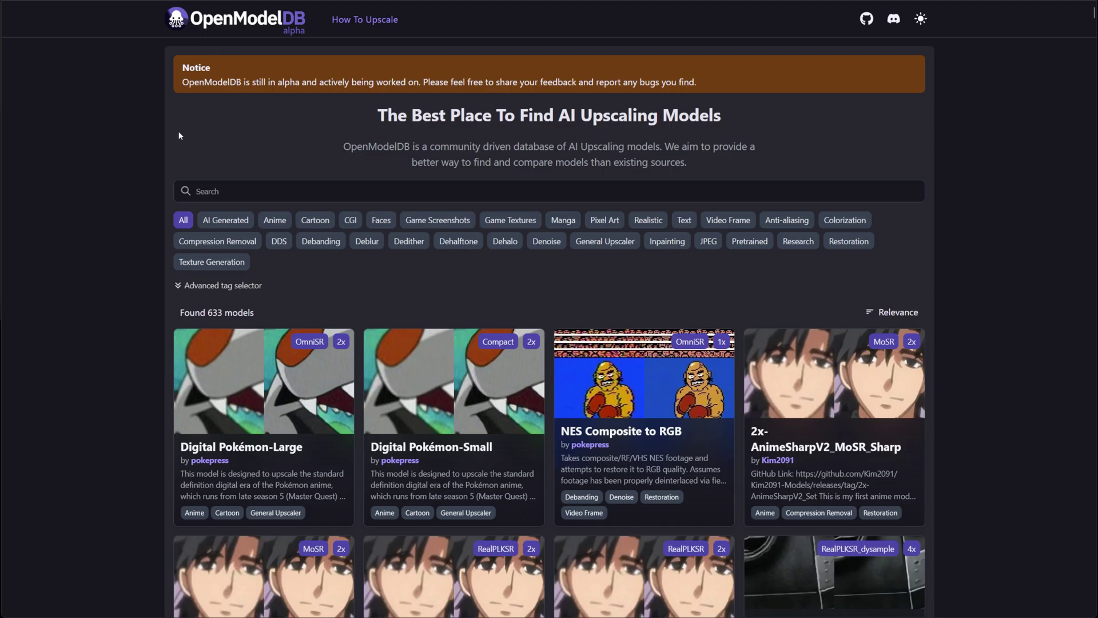
Step: Scroll the OpenModelDB catalogue down to the 4xNomos8kDAT model and select its name
scroll(140, 260, "down", 17)
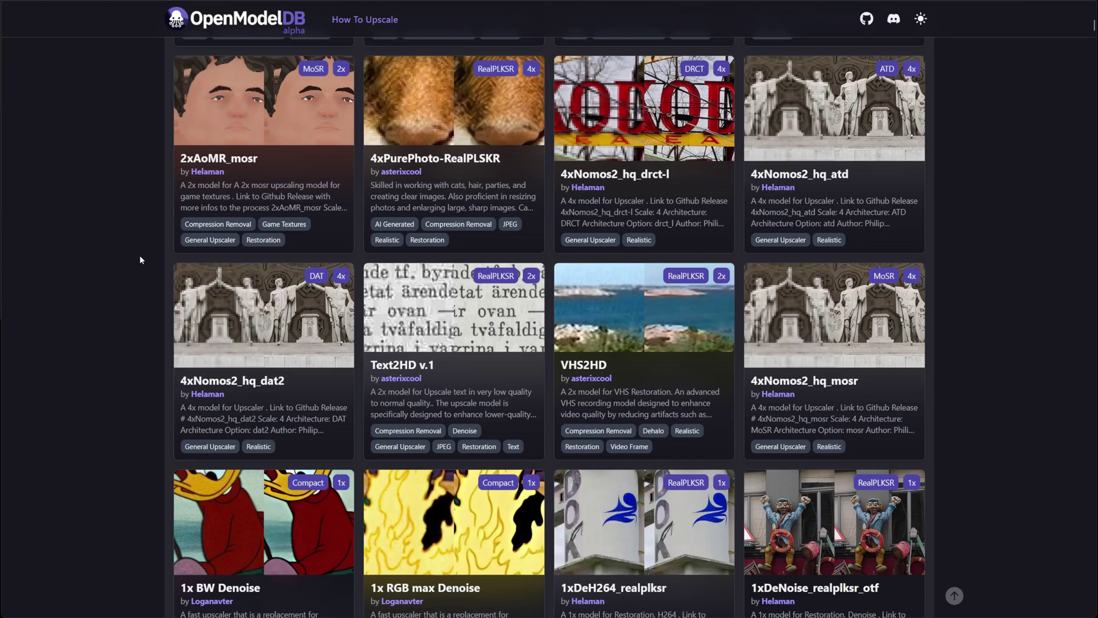
scroll(141, 260, "down", 6)
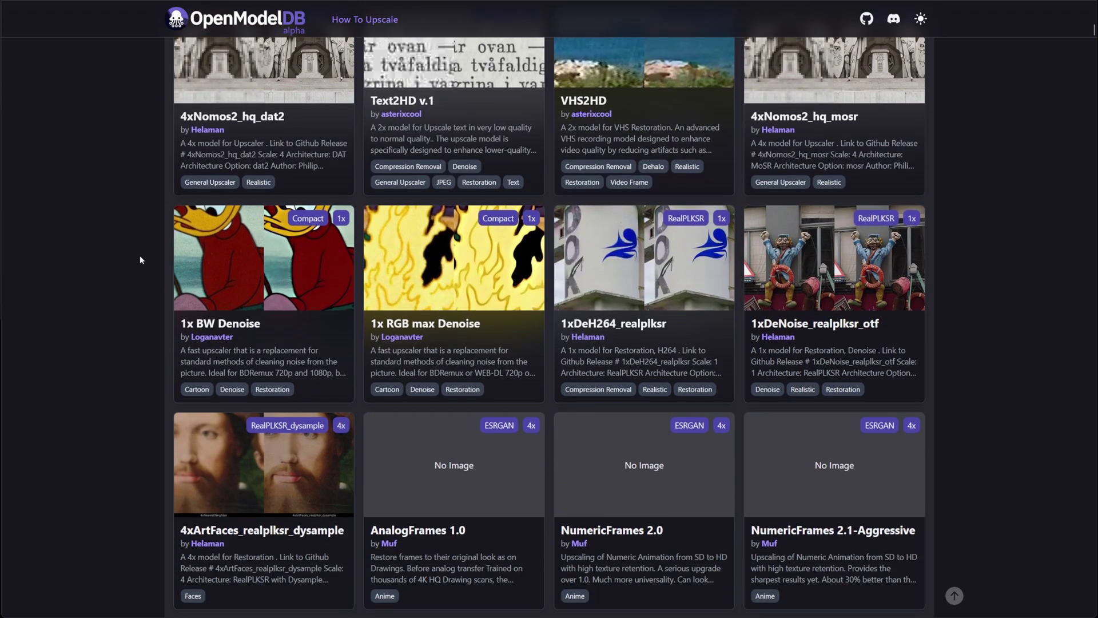
scroll(140, 256, "down", 3)
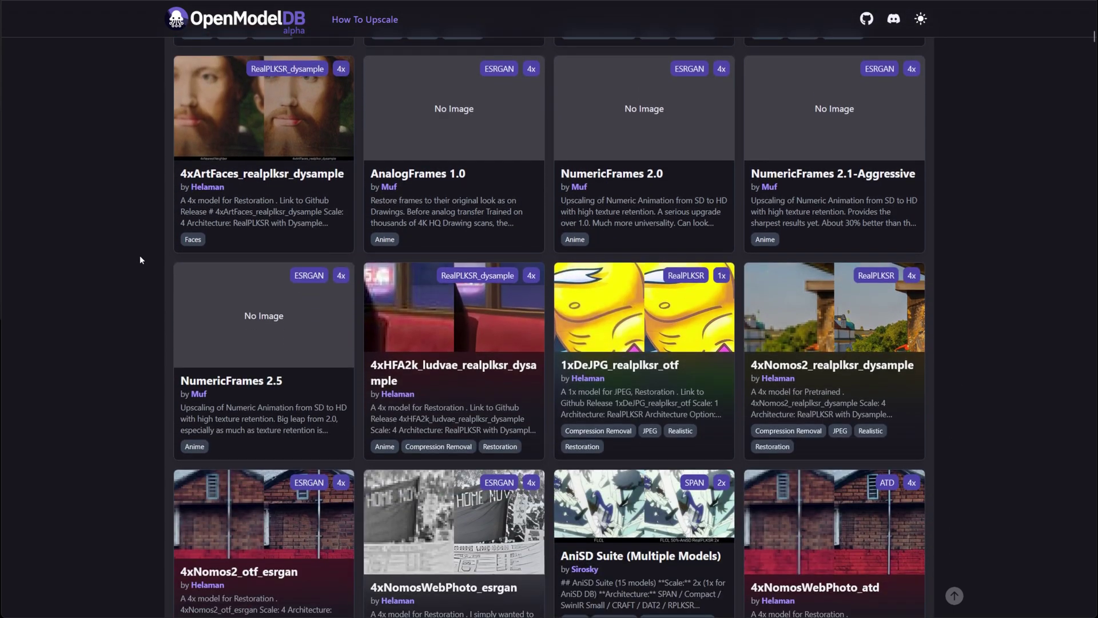
scroll(140, 255, "down", 4)
scroll(139, 253, "down", 4)
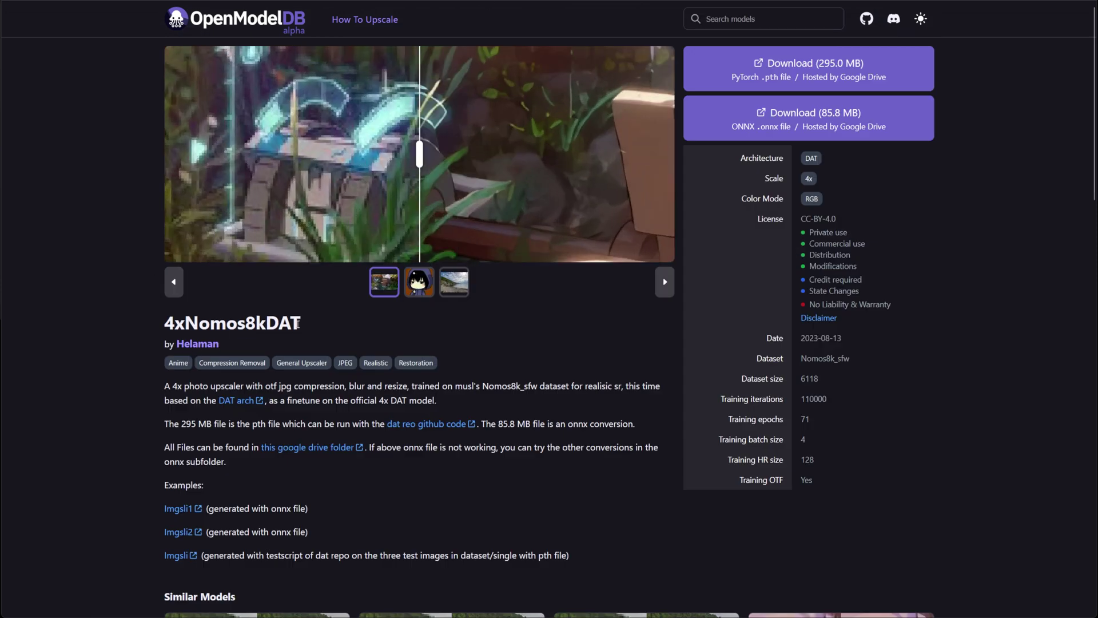
left_click_drag(297, 324, 172, 324)
left_click(186, 324)
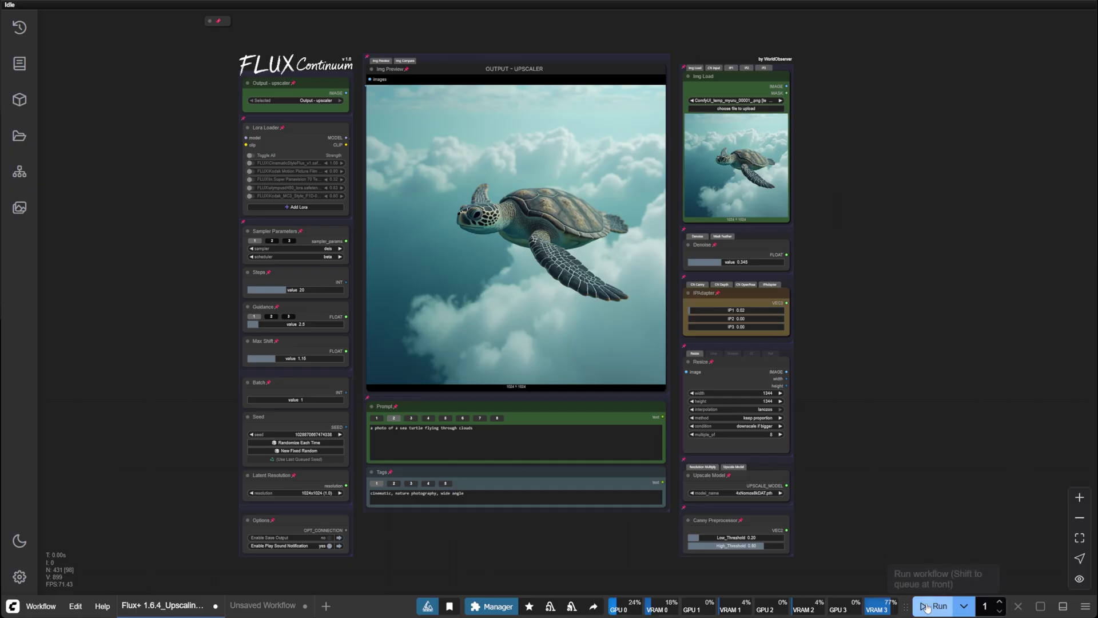
Step: Run the 4xNomos8kDAT upscale and zoom into the turtle in the Img Compare view
left_click(927, 608)
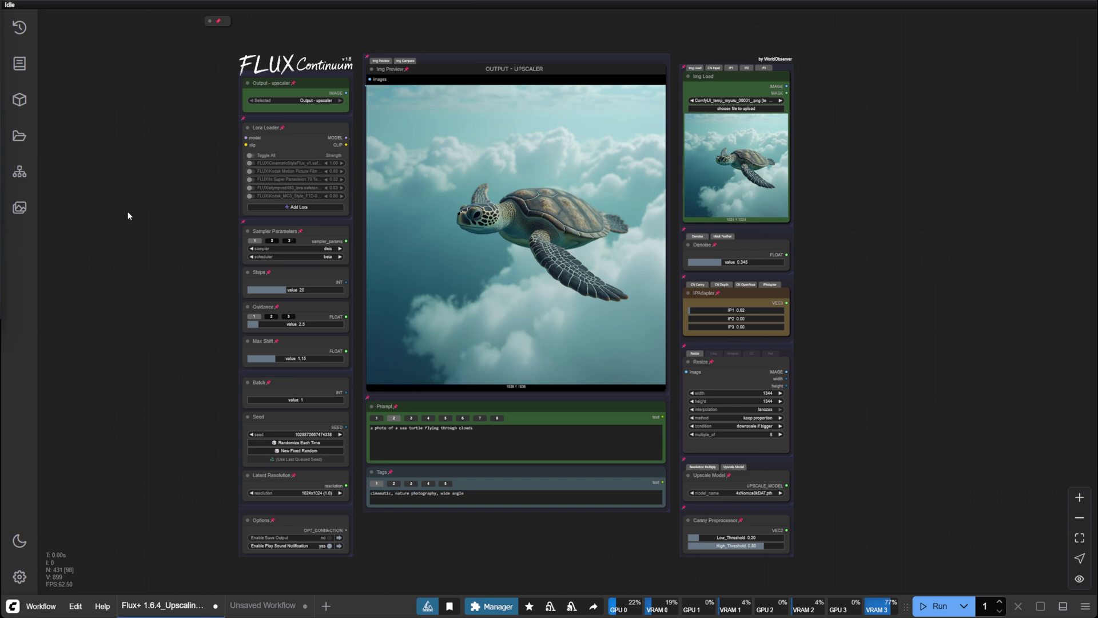
left_click(413, 61)
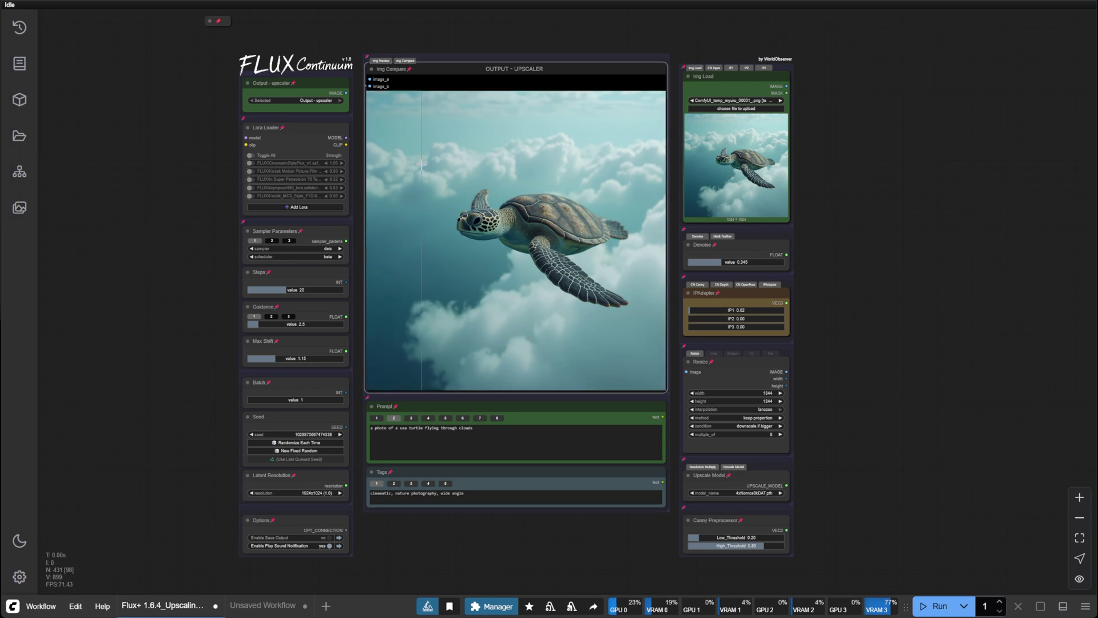
scroll(481, 183, "up", 14)
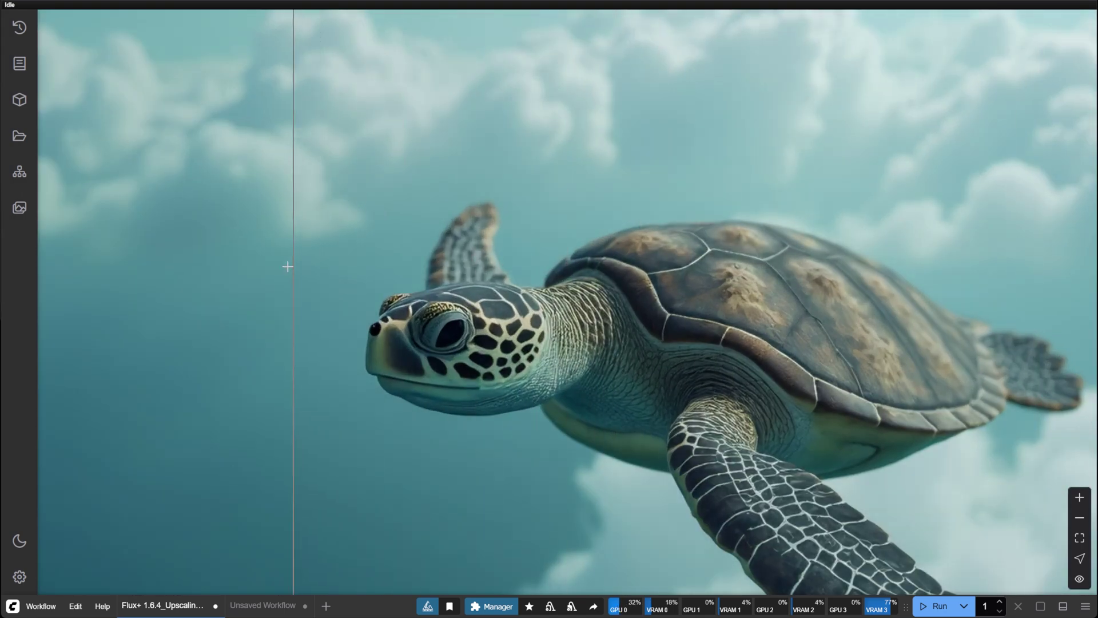
scroll(545, 363, "up", 3)
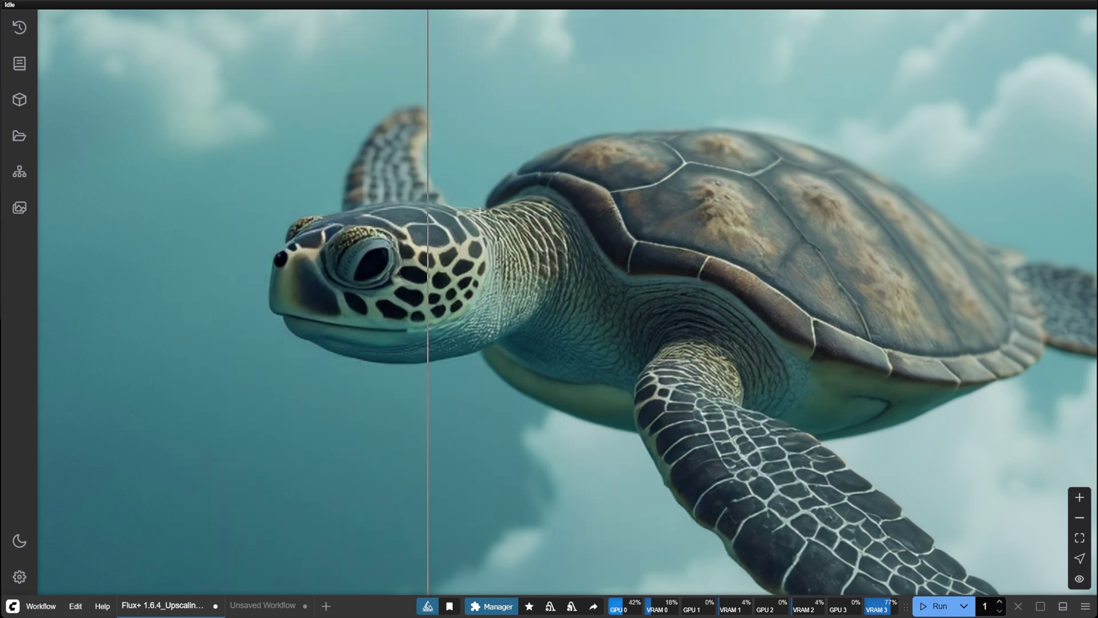
scroll(760, 283, "down", 5)
scroll(759, 283, "down", 5)
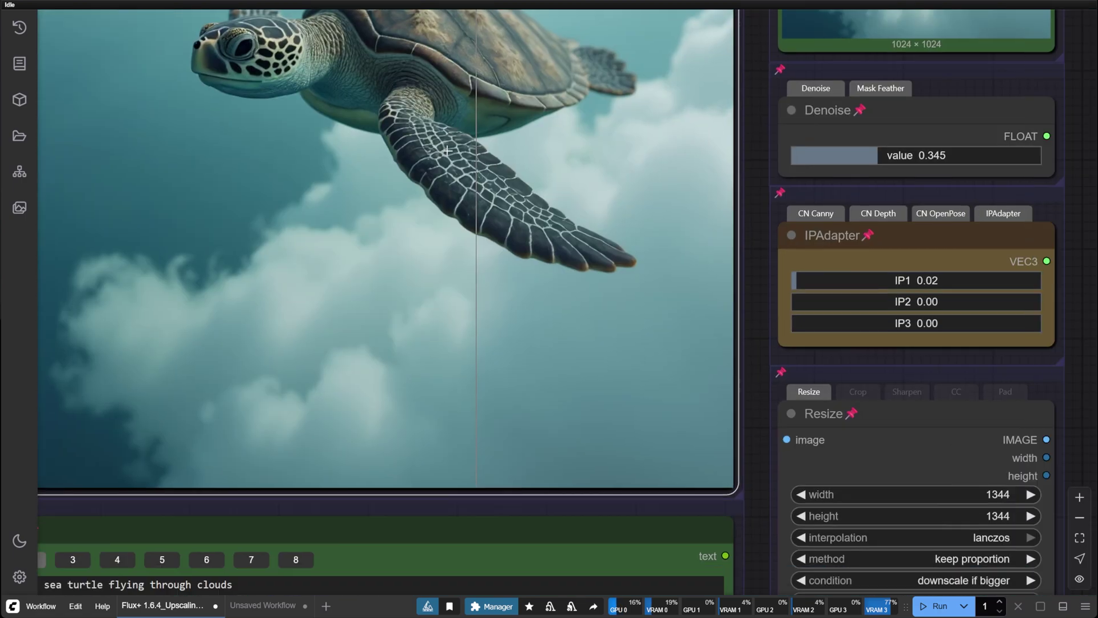
scroll(878, 428, "down", 2)
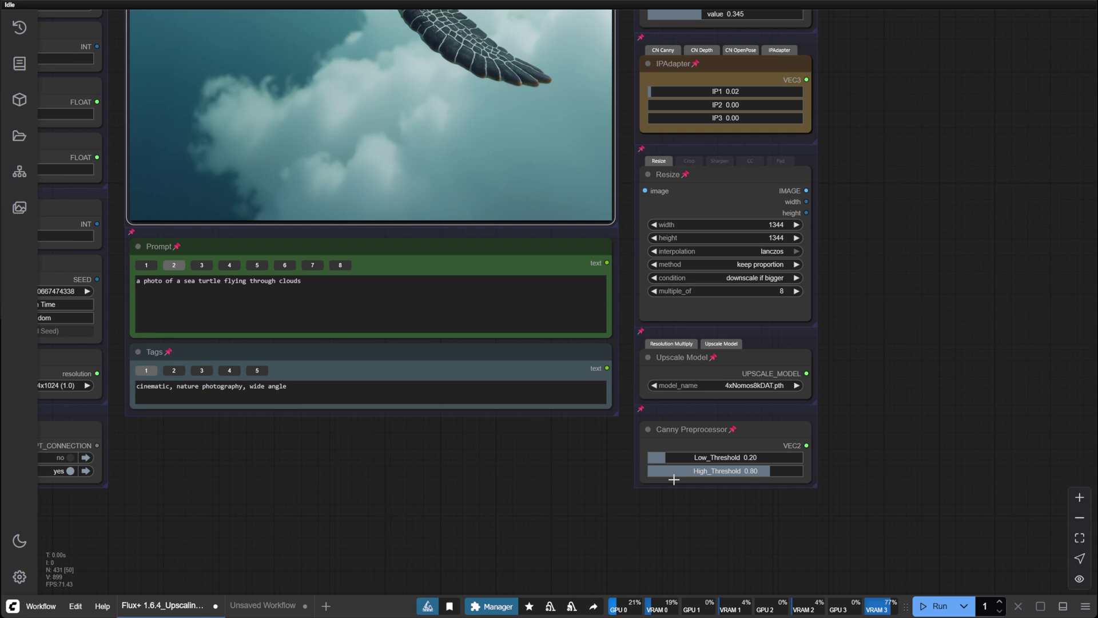
Step: Raise Resolution Multiply to 4.0 and rerun the upscale
left_click(673, 344)
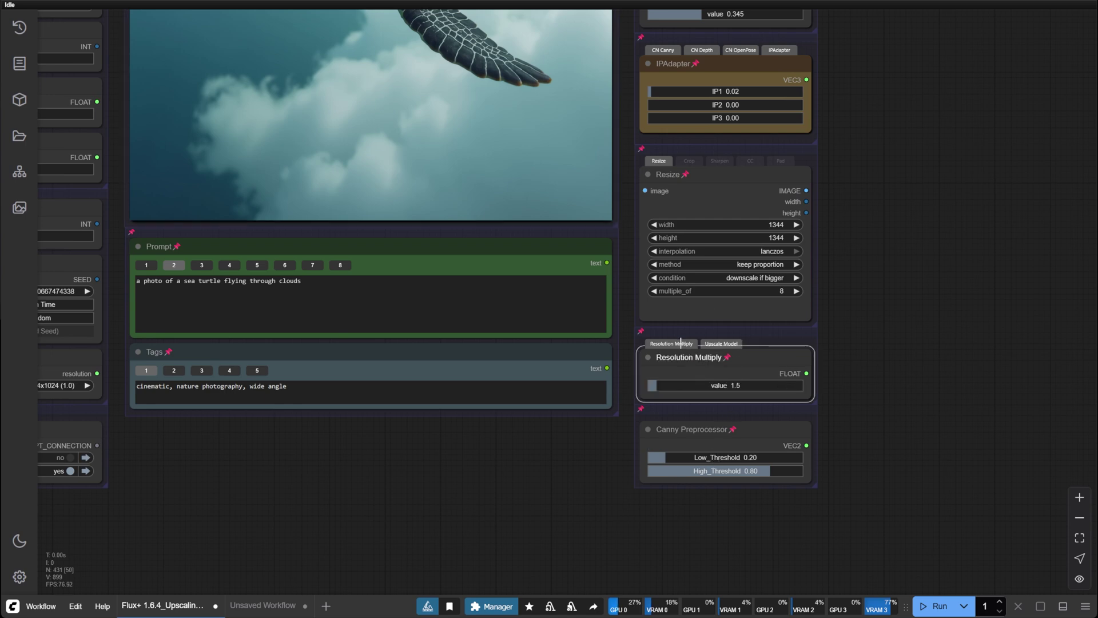
left_click_drag(680, 389, 694, 387)
left_click(932, 606)
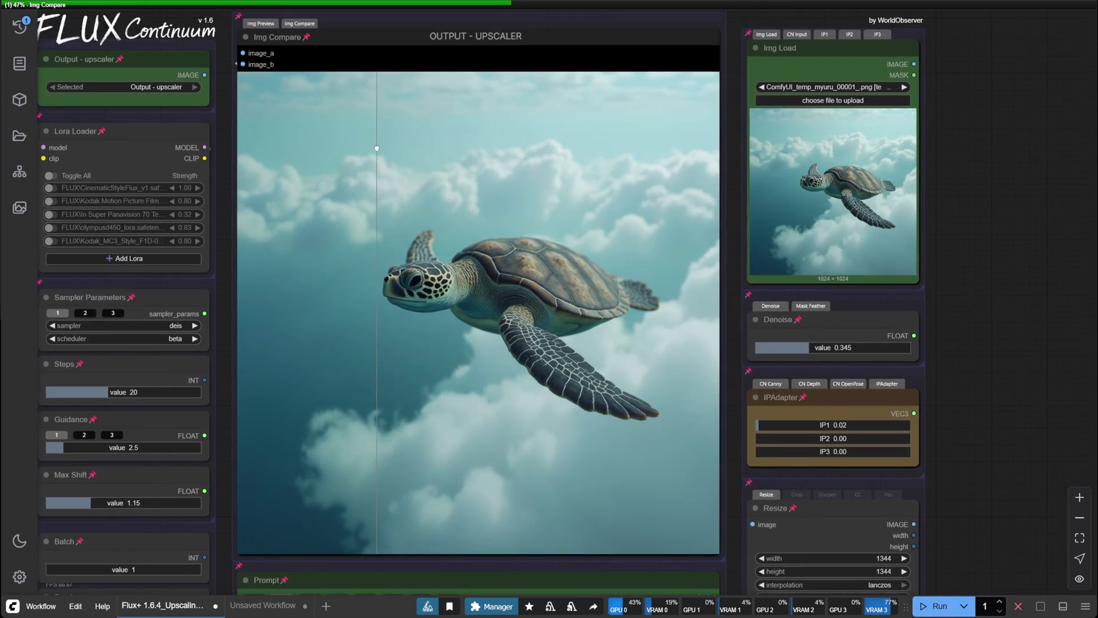
Step: Inspect the 4096 × 4096 turtle from head to flipper, then return to Img Preview and lower the multiplier to 1.8
scroll(391, 329, "up", 10)
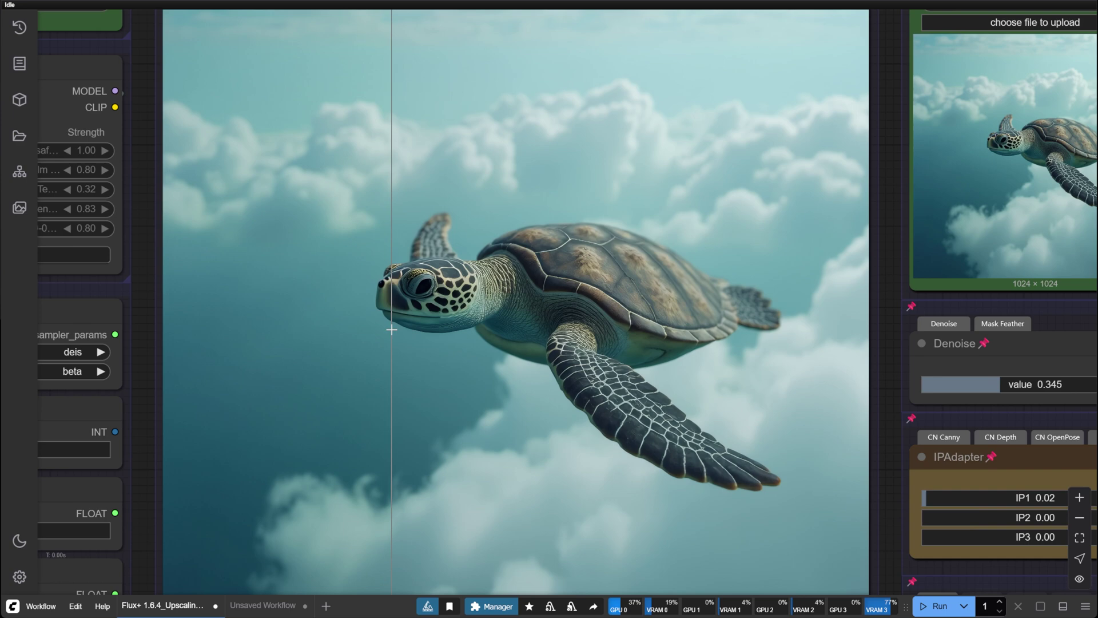
scroll(391, 330, "up", 2)
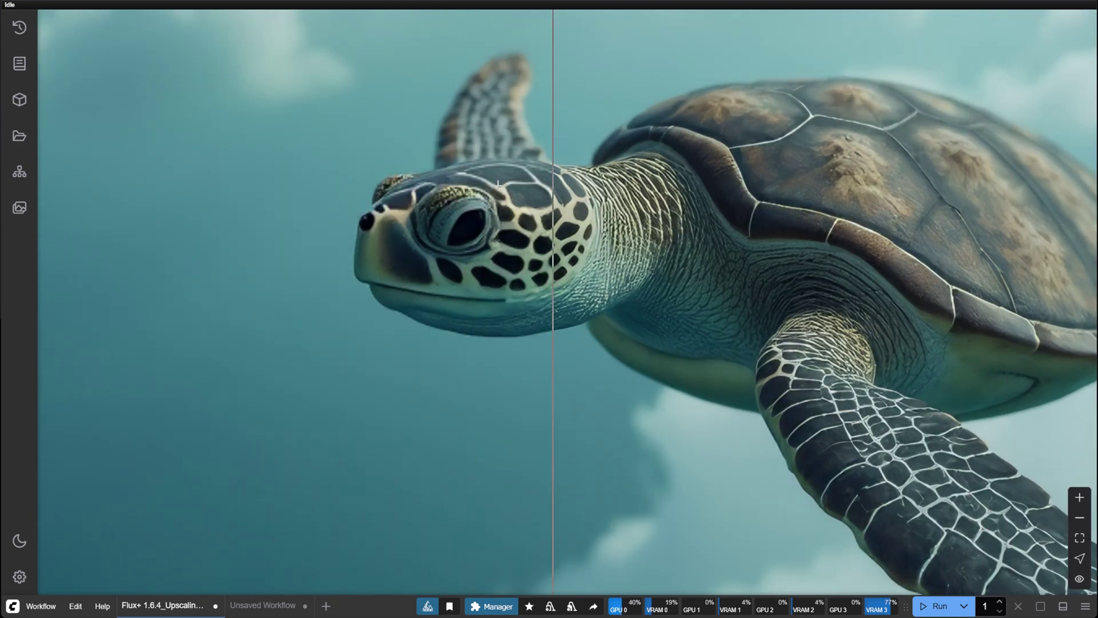
left_click_drag(647, 410, 201, 169)
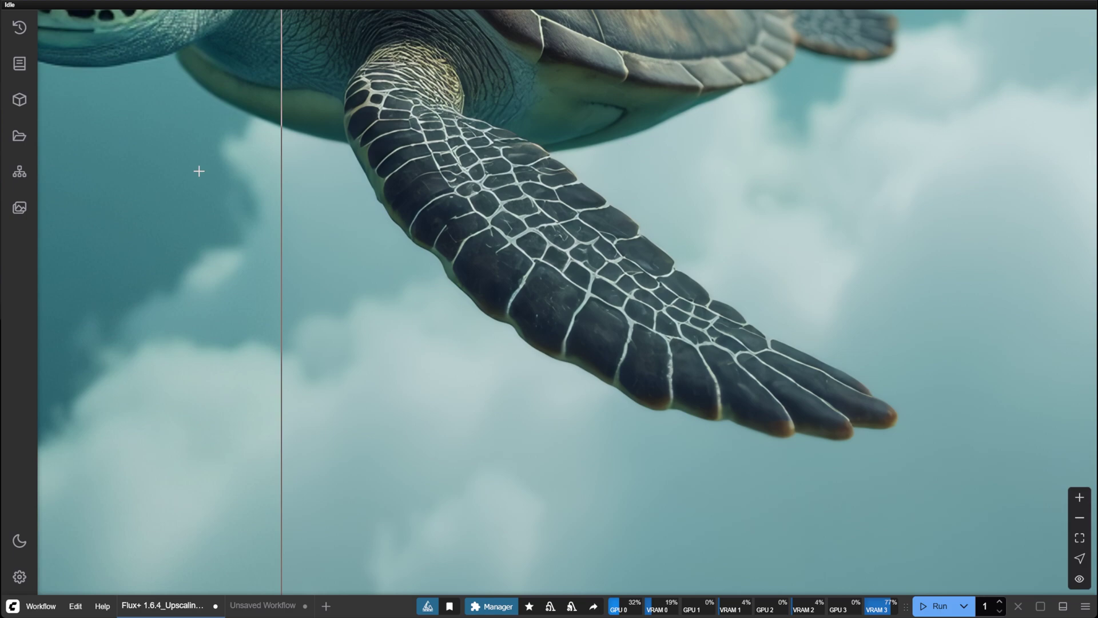
scroll(235, 169, "down", 5)
scroll(184, 344, "up", 1)
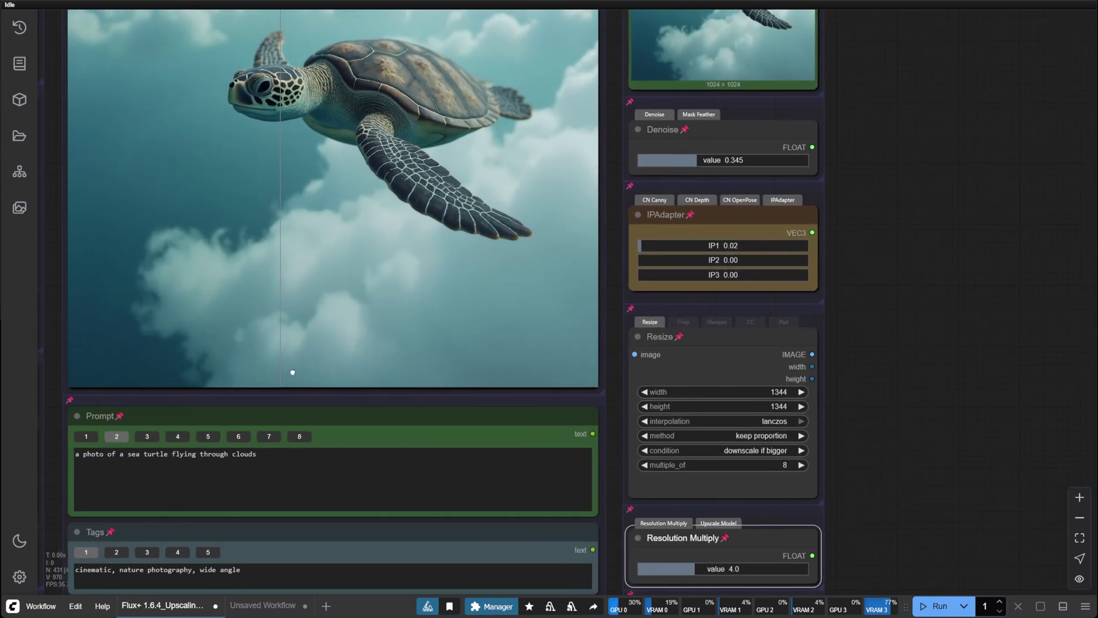
scroll(290, 372, "down", 2)
scroll(323, 296, "down", 2)
left_click(199, 51)
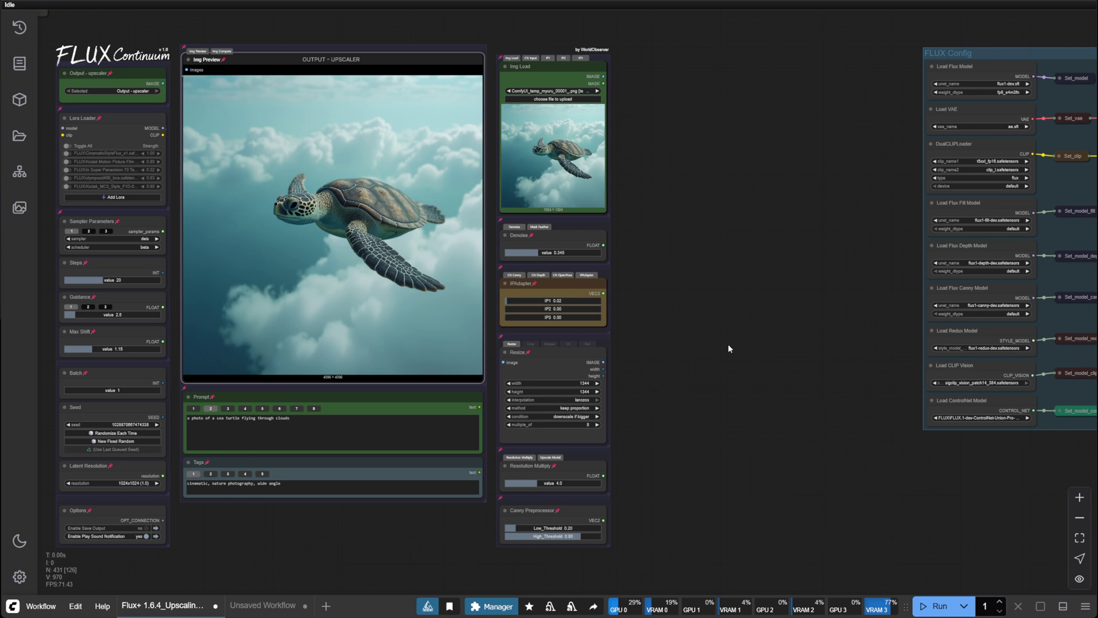
left_click_drag(515, 486, 513, 486)
Step: Set the Output node's Selected combo to 'Output - ultimate upscaler'
left_click_drag(703, 395, 871, 383)
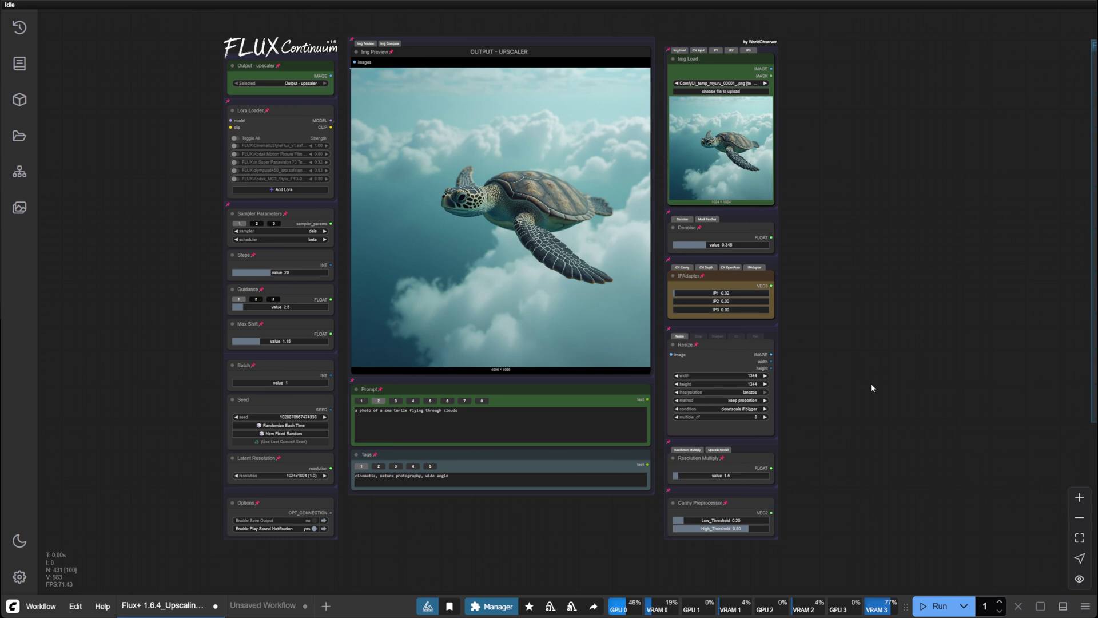
left_click(305, 83)
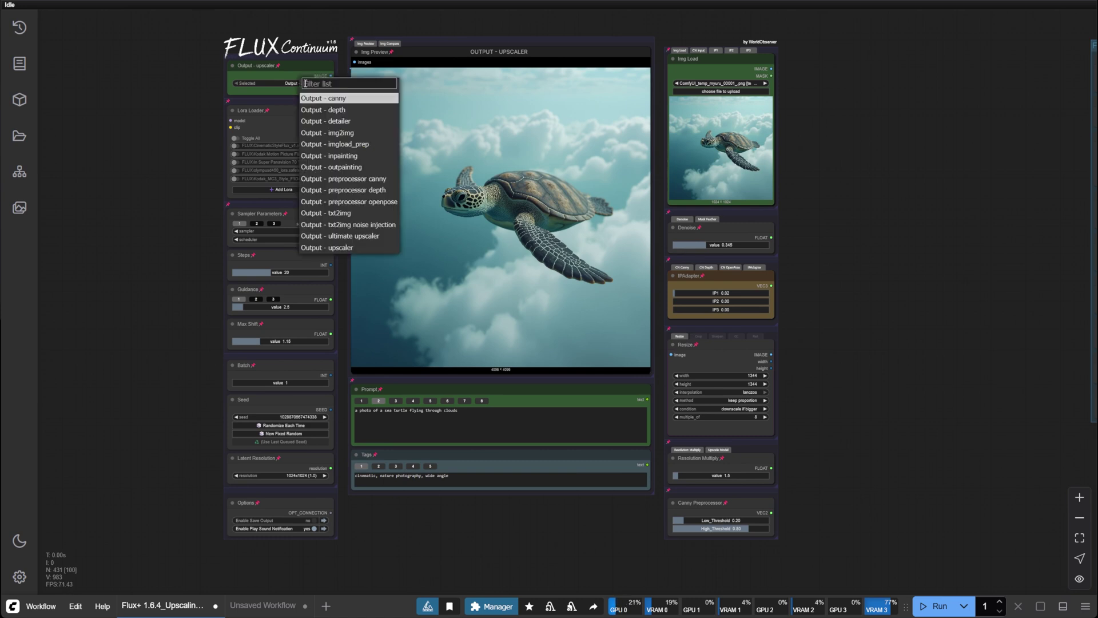
left_click(361, 236)
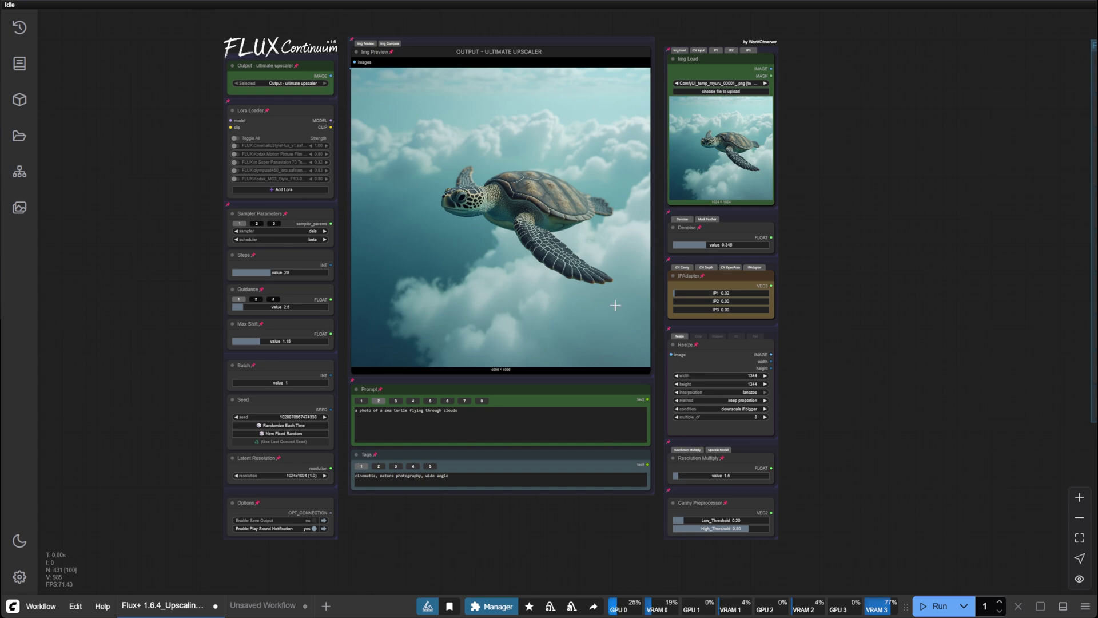
Step: Bring the Ultimate Upscaler group into view and inspect its Upscale and Get_upscale_model nodes
left_click_drag(926, 447, 350, 186)
scroll(395, 286, "up", 4)
left_click(461, 133)
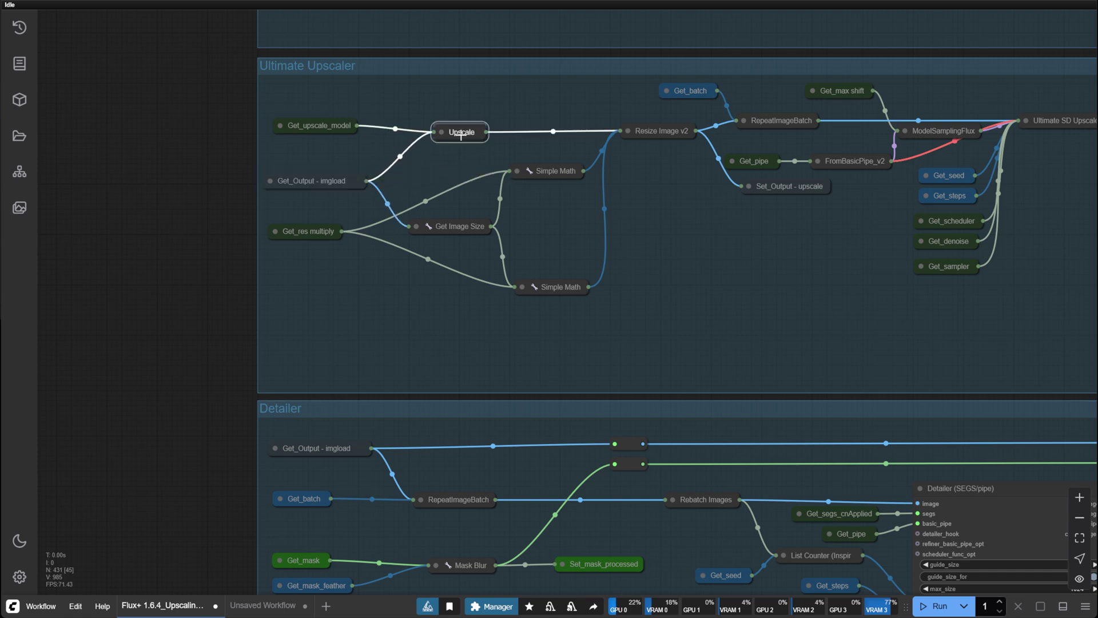
left_click_drag(461, 134, 416, 147)
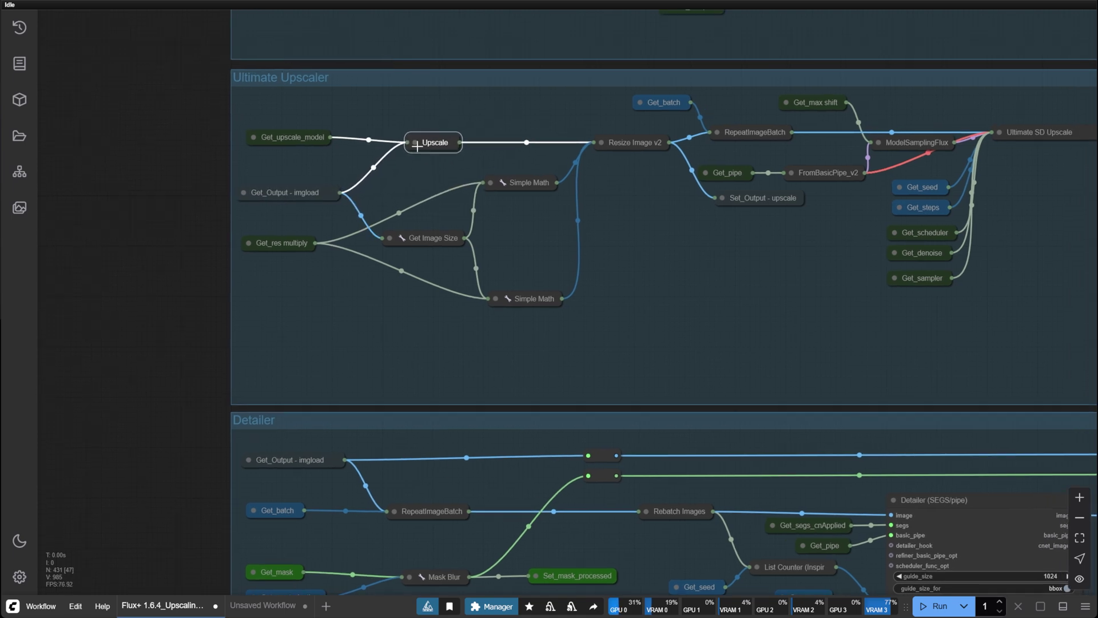
left_click(311, 143)
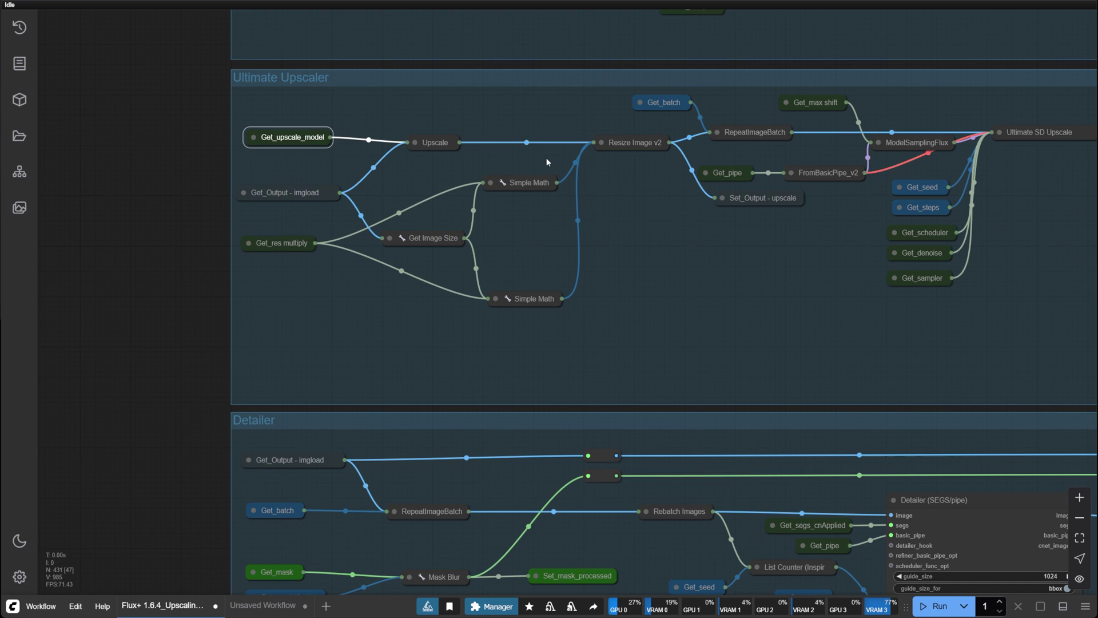
left_click_drag(499, 144, 584, 176)
Step: Expand Set_Output to check its output names, then expand the Ultimate SD Upscale node's settings
left_click_drag(657, 230, 635, 244)
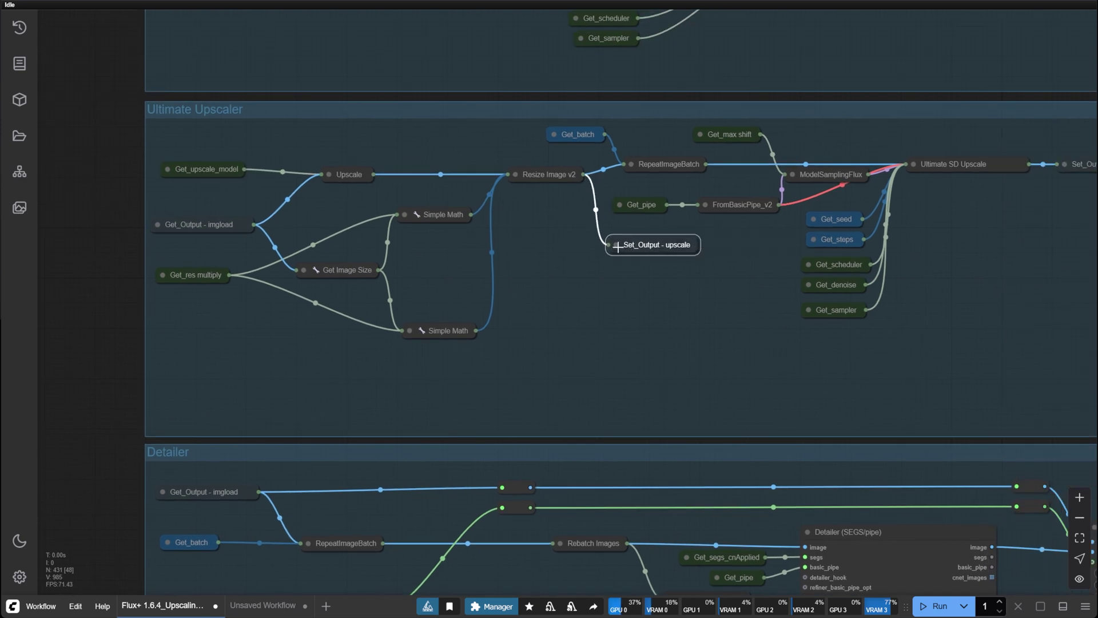
left_click(616, 245)
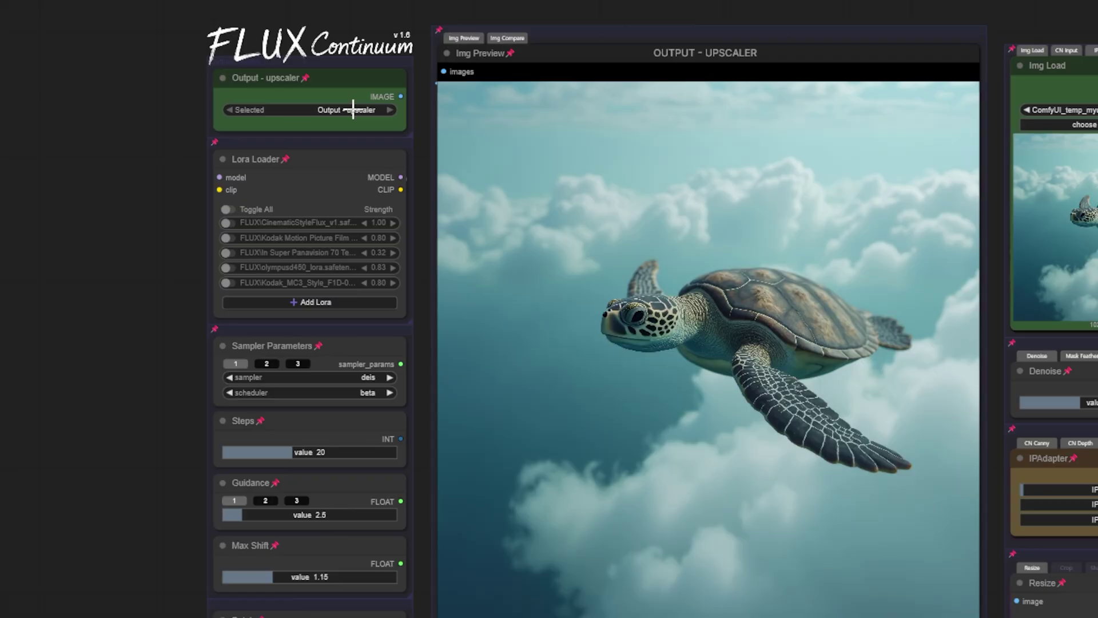
left_click(353, 109)
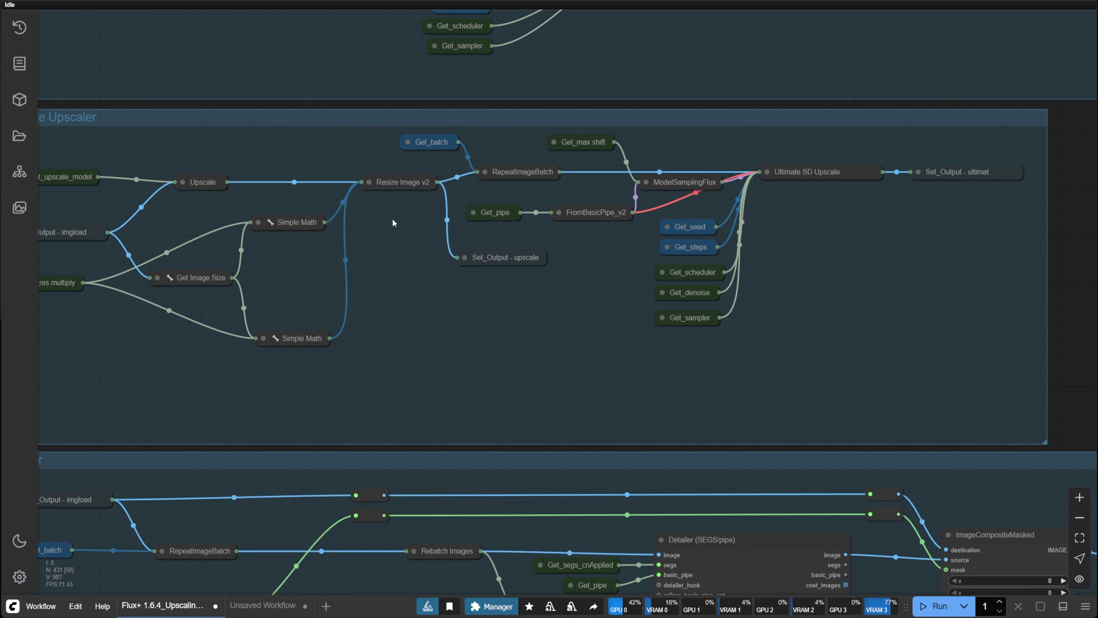
left_click_drag(172, 205, 196, 209)
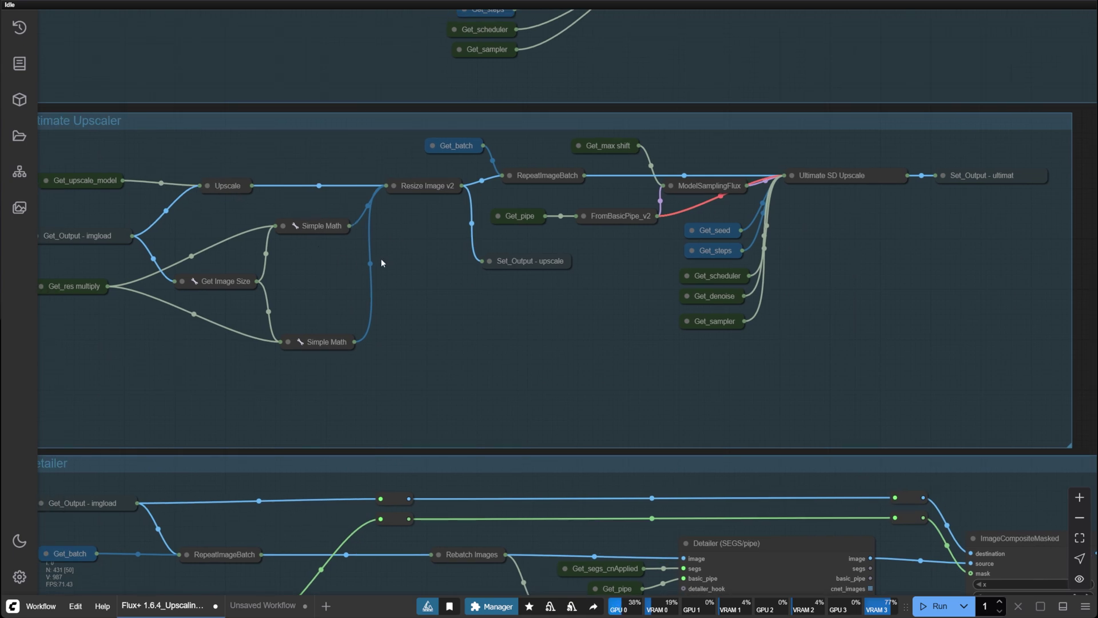
left_click_drag(592, 306, 592, 307)
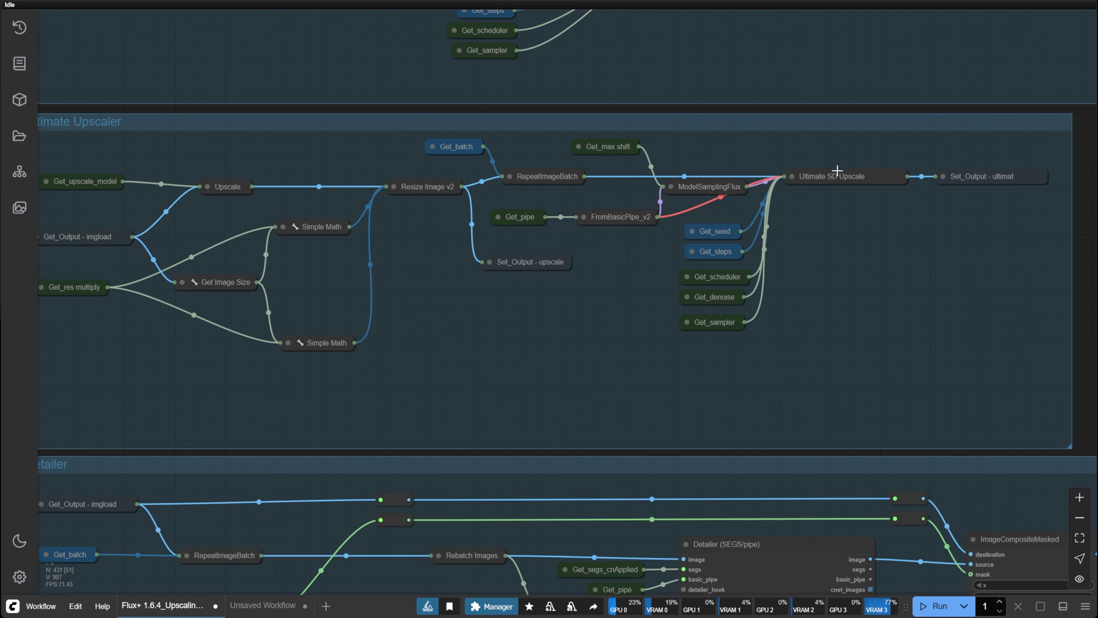
left_click(791, 176)
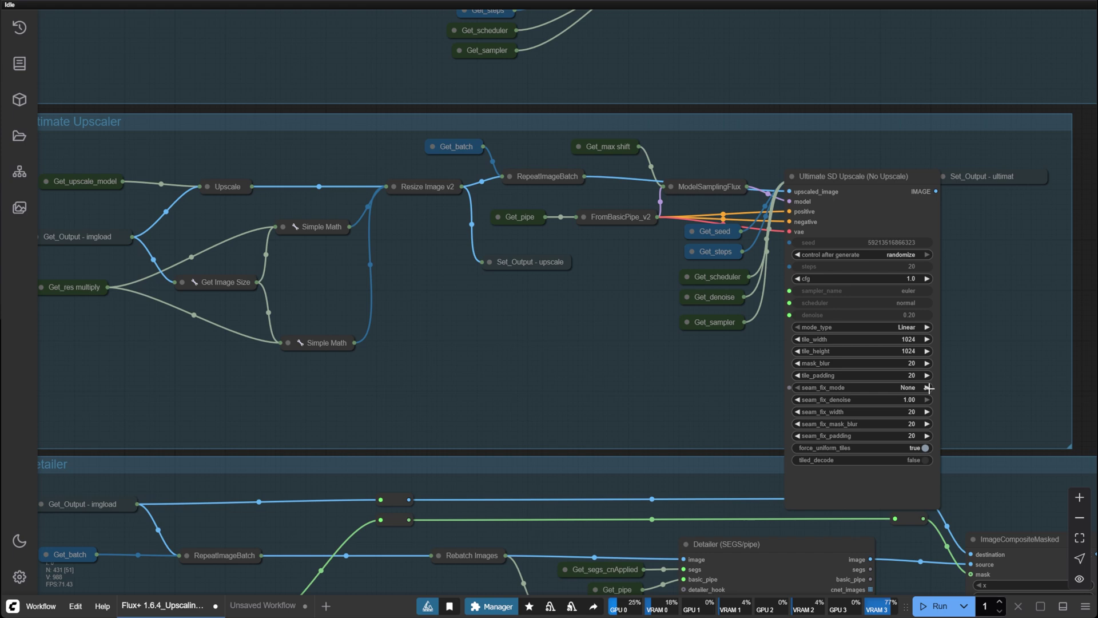
Step: Collapse the Ultimate SD Upscale node after reviewing its 1024×1024 Linear tile settings
left_click(792, 176)
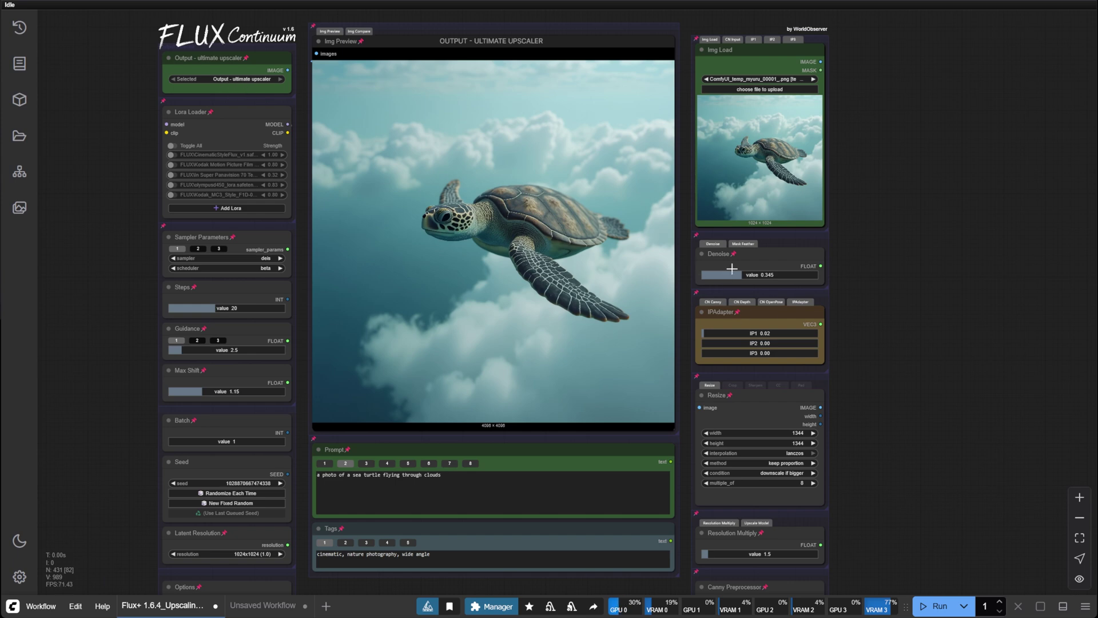
left_click(254, 81)
scroll(907, 373, "down", 2)
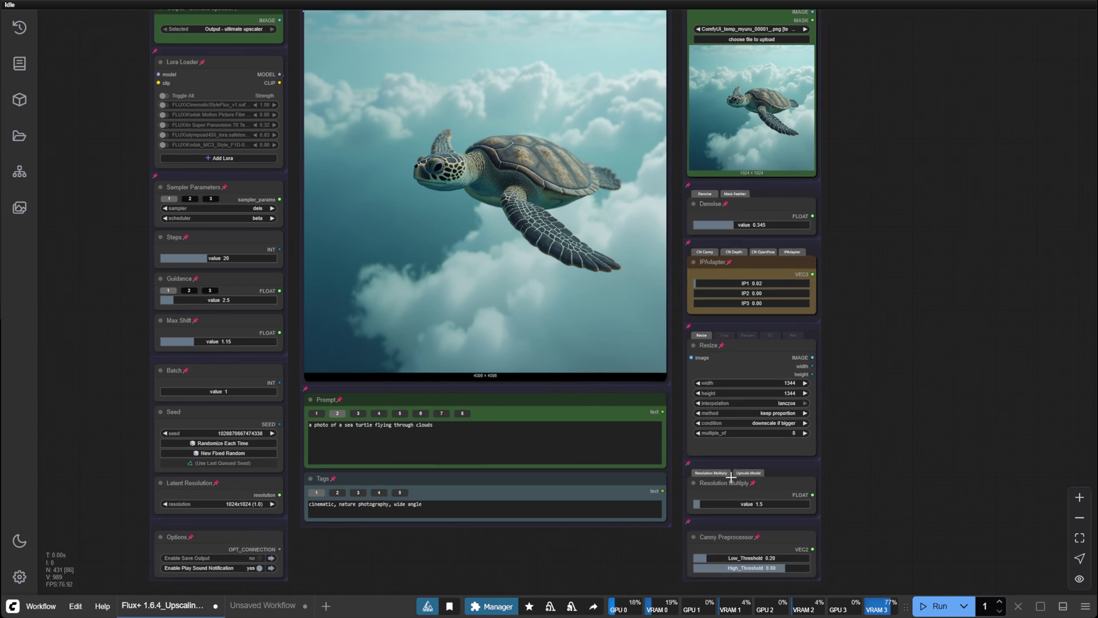
left_click(748, 473)
left_click(711, 472)
scroll(547, 529, "down", 2)
left_click_drag(535, 534, 531, 537)
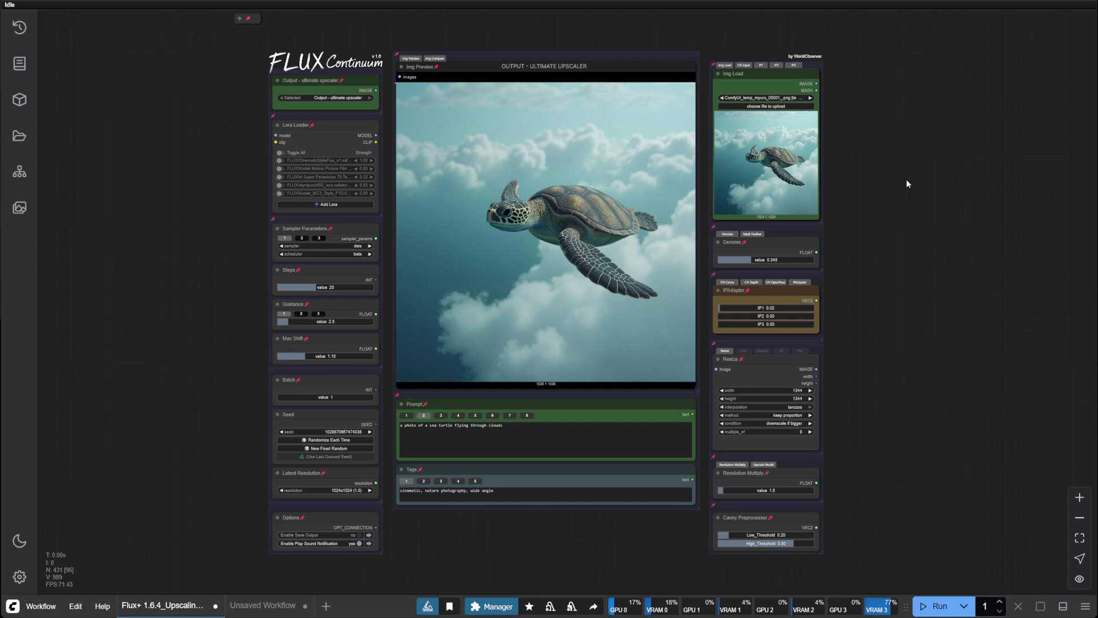
Step: Switch to Img Compare and zoom and pan around the refined ultimate-upscaler turtle
left_click(435, 59)
scroll(514, 216, "up", 7)
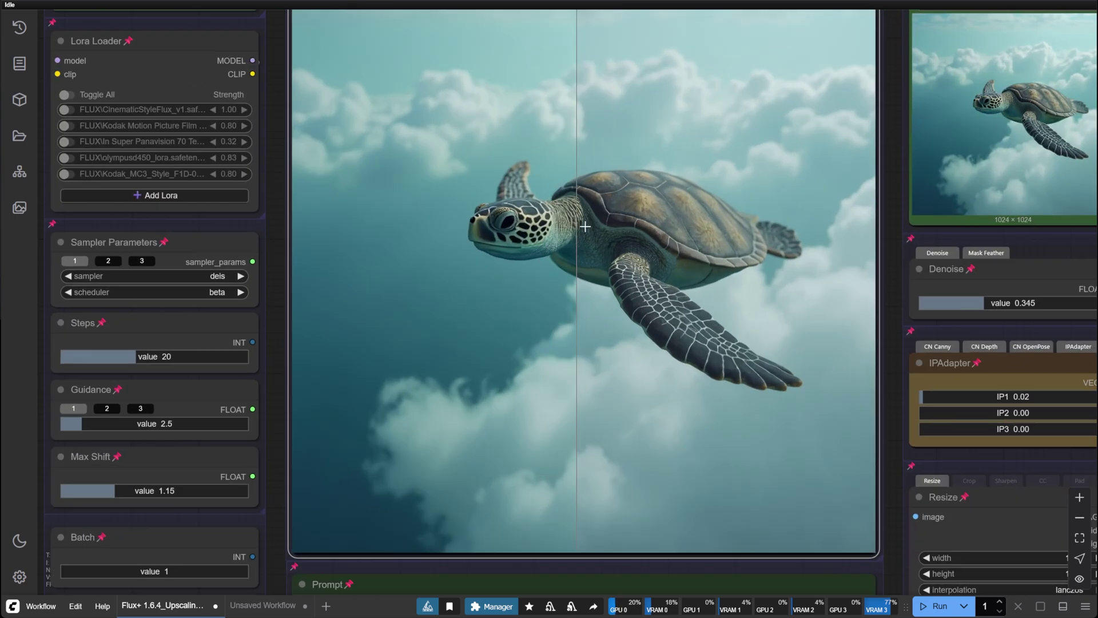
scroll(585, 226, "up", 5)
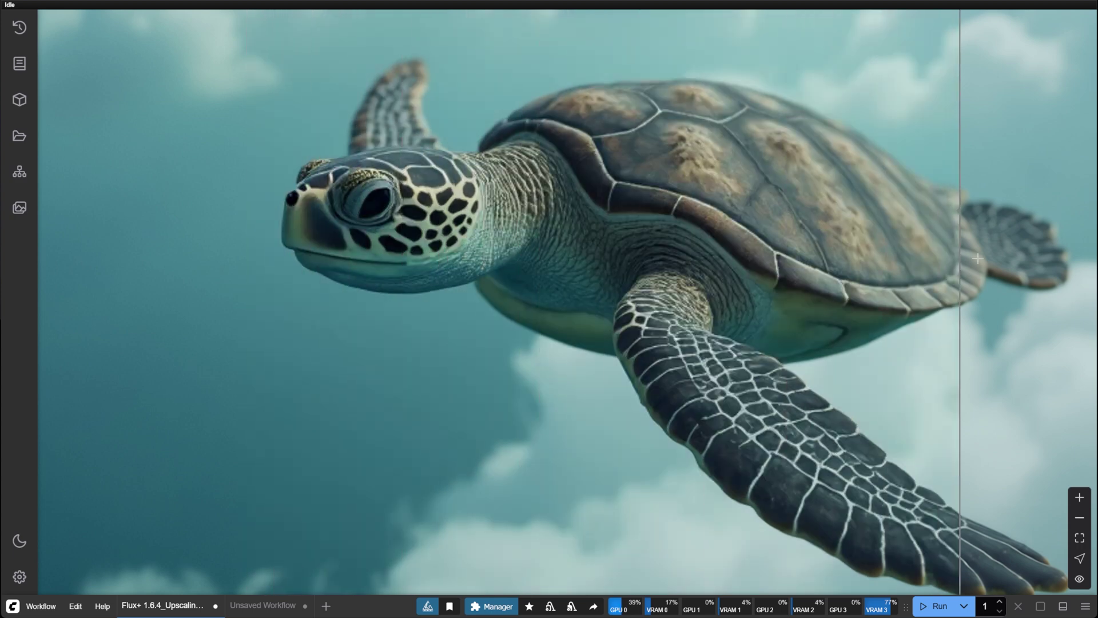
scroll(259, 245, "down", 4)
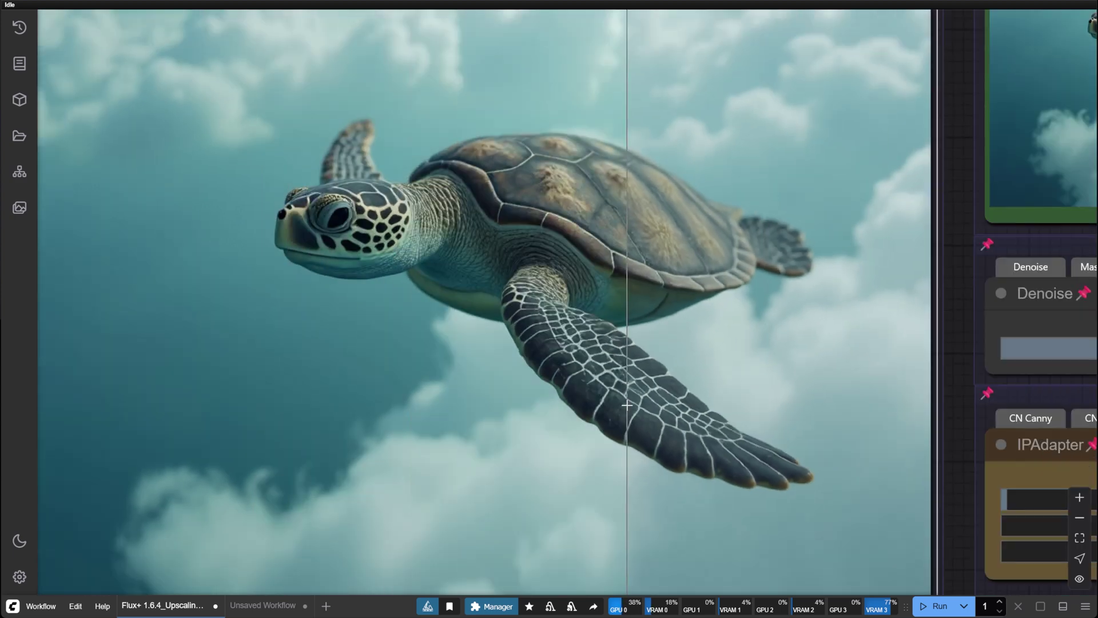
scroll(627, 405, "right", 6)
scroll(626, 404, "down", 3)
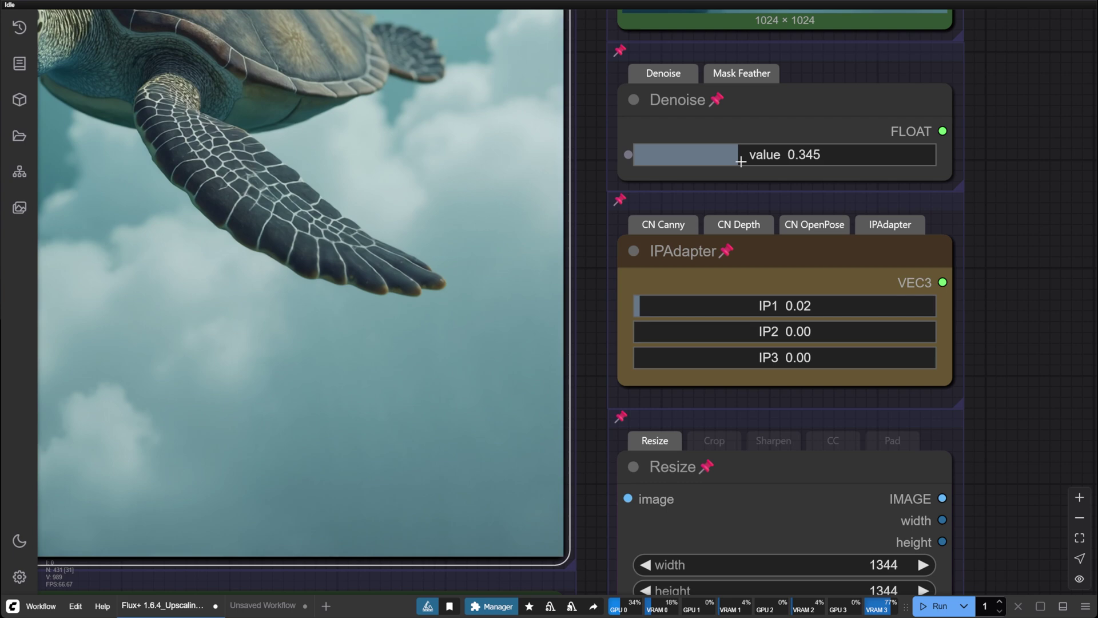
scroll(457, 257, "left", 3)
scroll(457, 257, "up", 2)
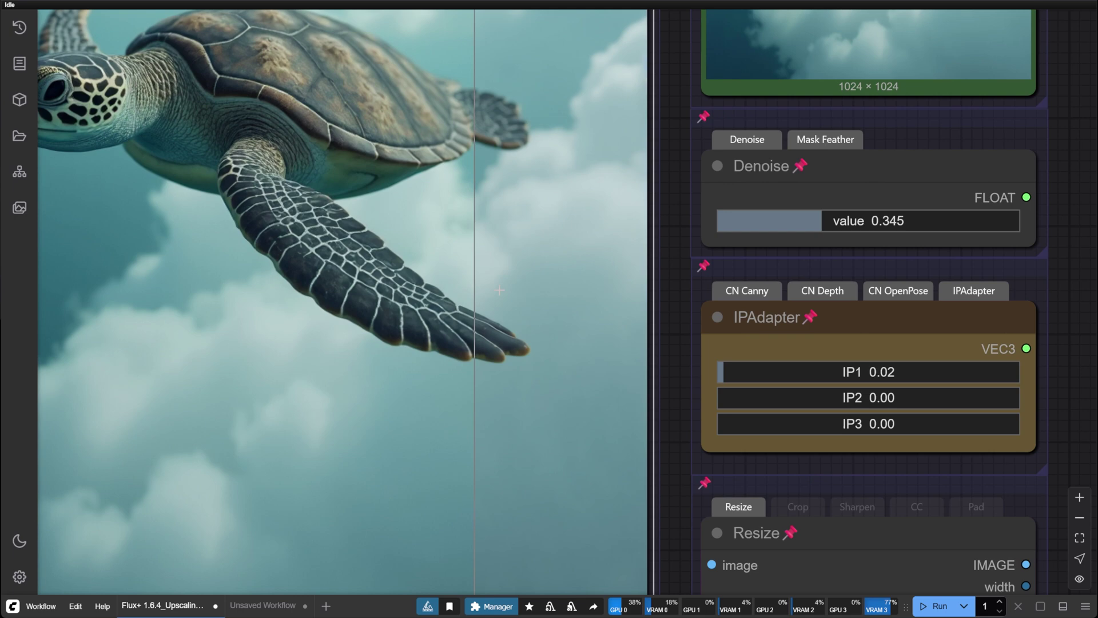
scroll(143, 232, "down", 3)
scroll(656, 520, "down", 8)
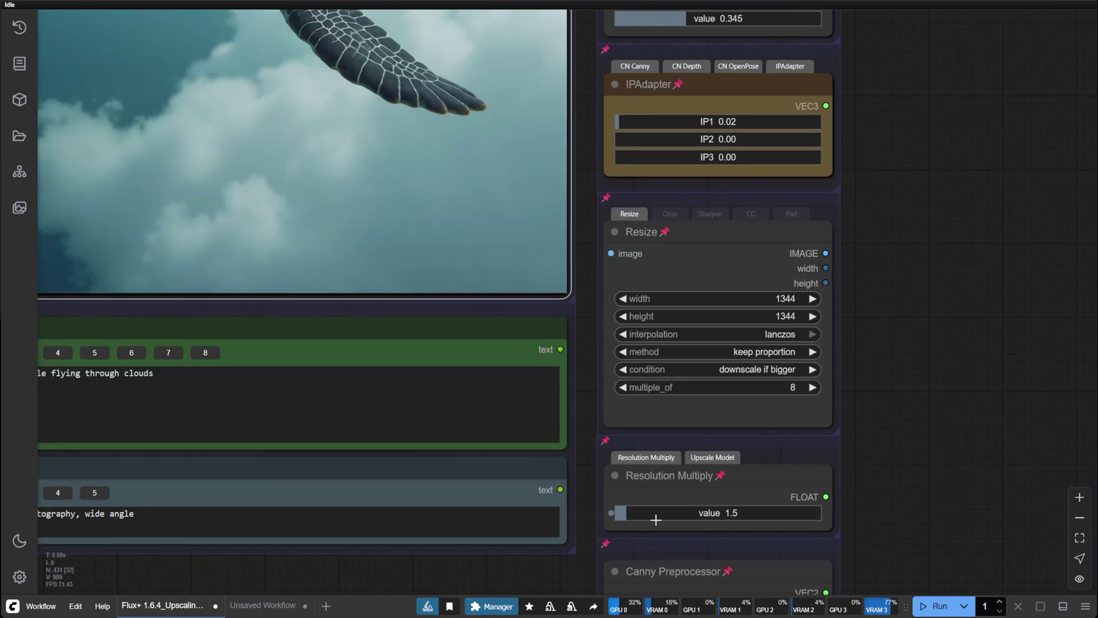
scroll(981, 460, "down", 2)
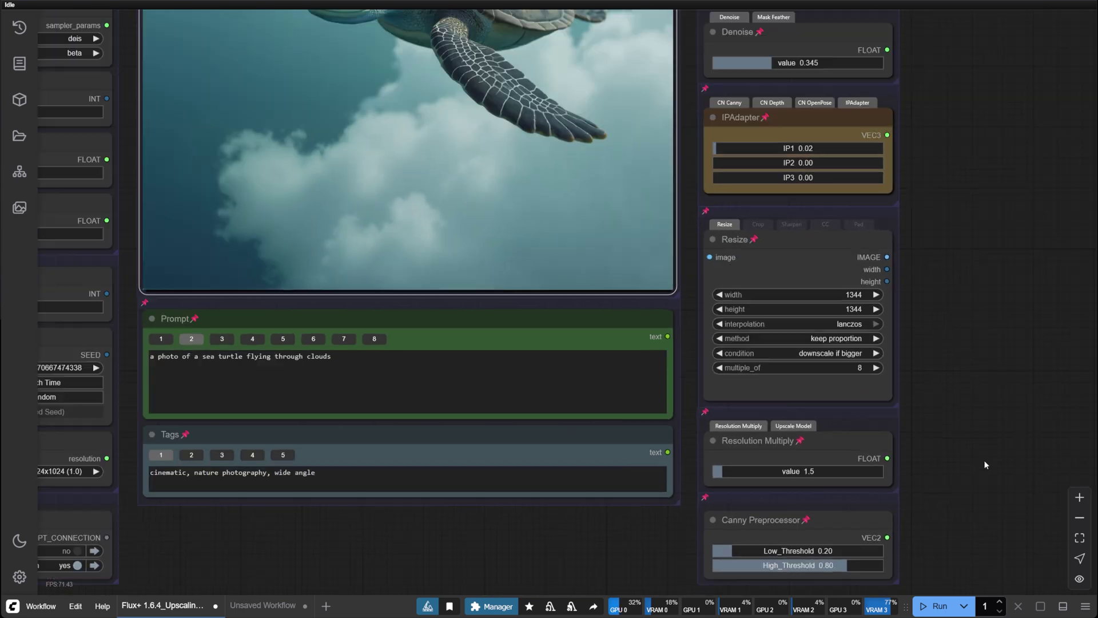
scroll(984, 460, "down", 2)
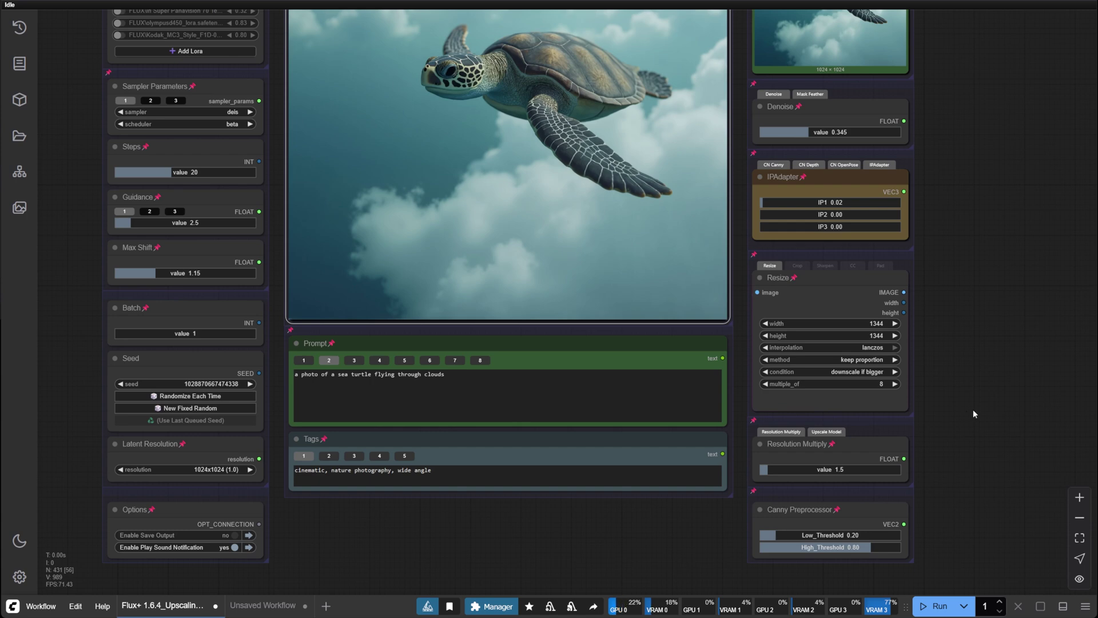
scroll(966, 402, "up", 1)
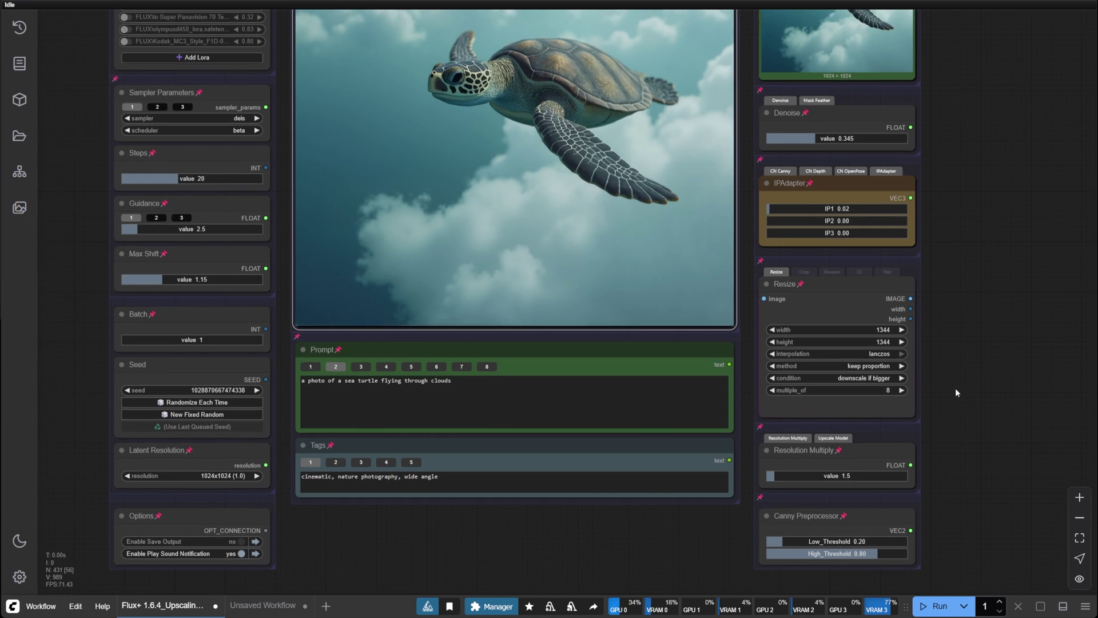